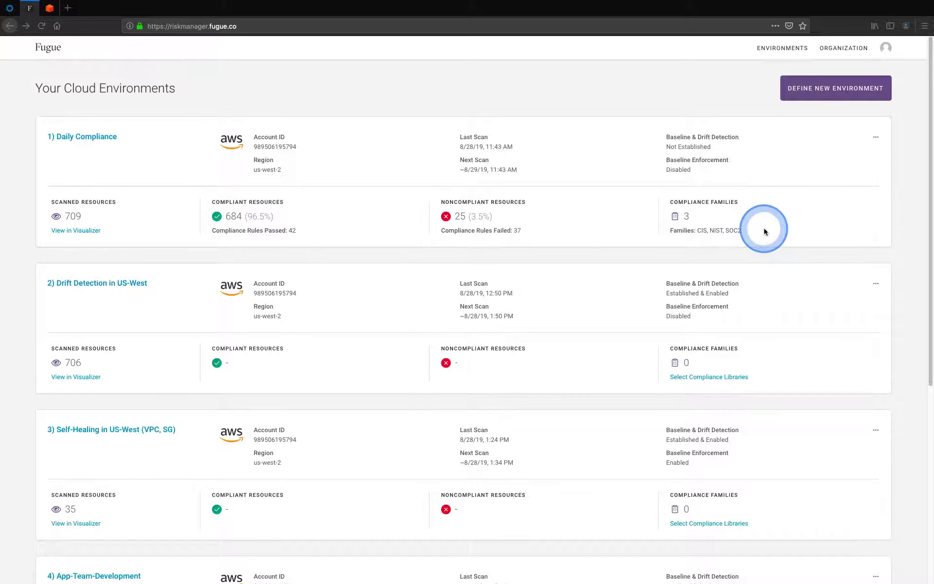
Define a new AWS environment named 'SOC 2 Compliance' and proceed to resources.
click(829, 95)
click(830, 95)
click(509, 171)
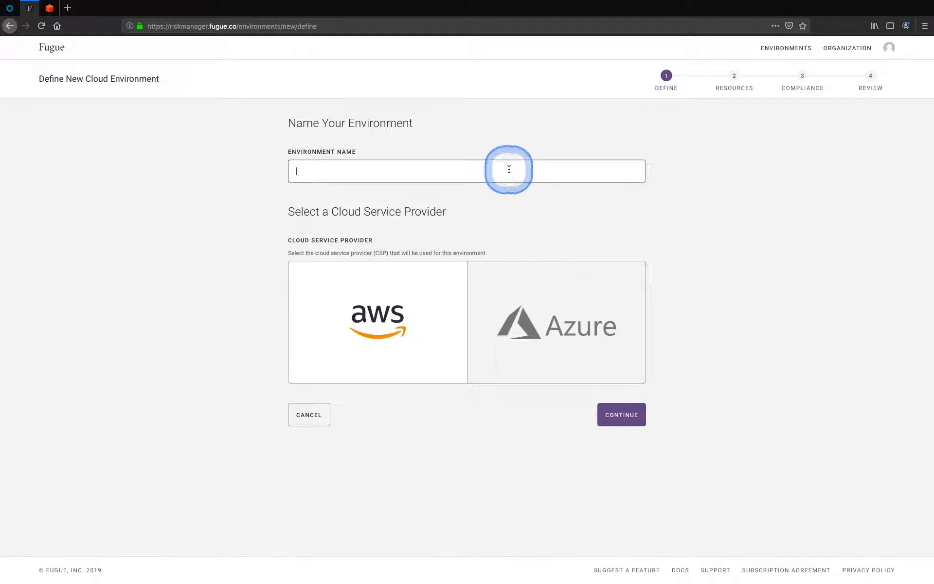
text(s)
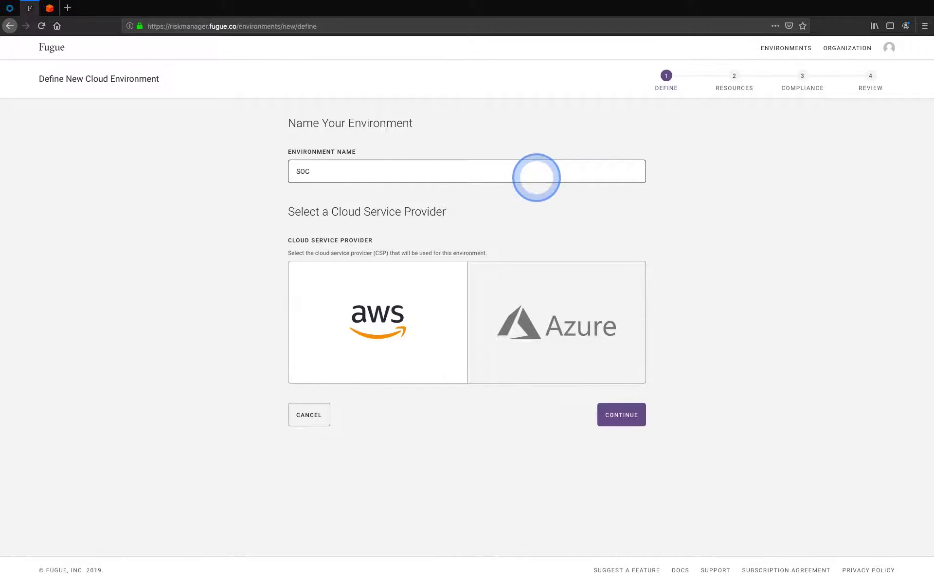
text(pliance)
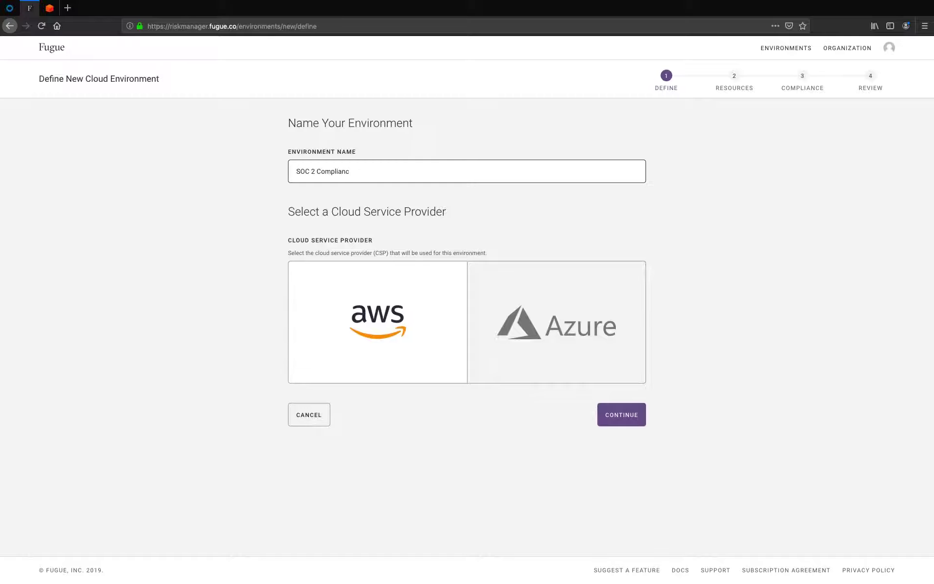
click(619, 414)
Choose the US West (Oregon) region and paste the FugueRiskManager IAM role ARN.
click(364, 196)
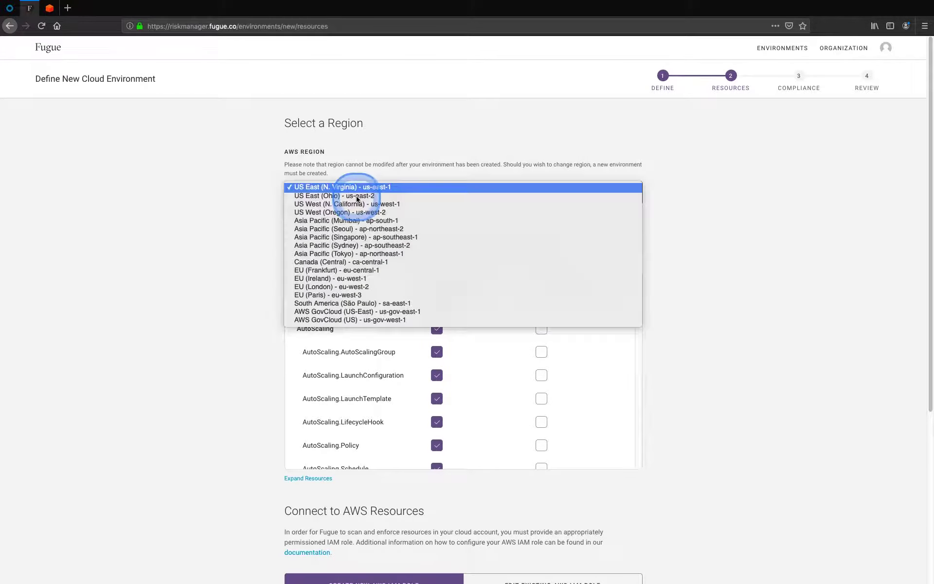
click(383, 212)
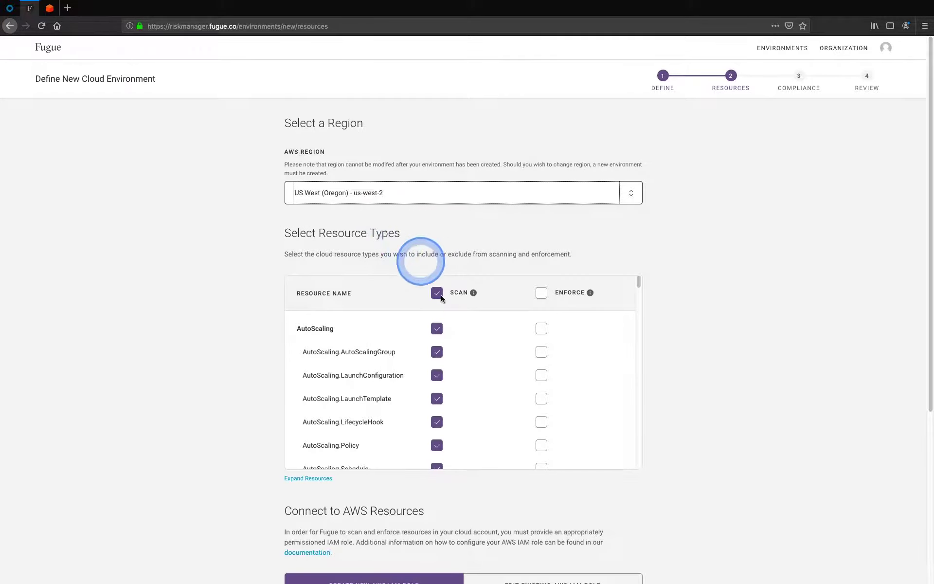
mouse_move(638, 283)
mouse_down()
mouse_move(644, 475)
mouse_move(686, 478)
mouse_up()
scroll(686, 478, down, 5)
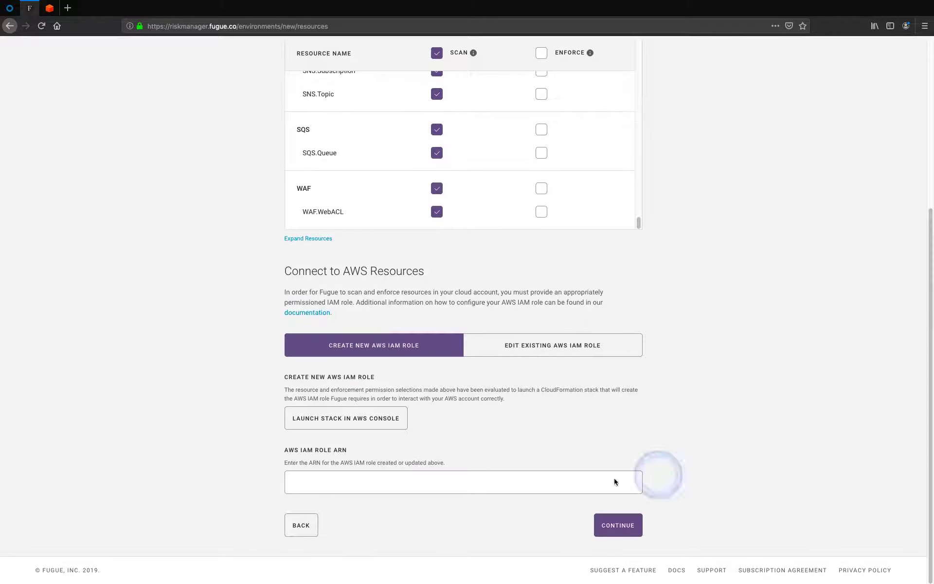
click(497, 486)
key(ctrl+v)
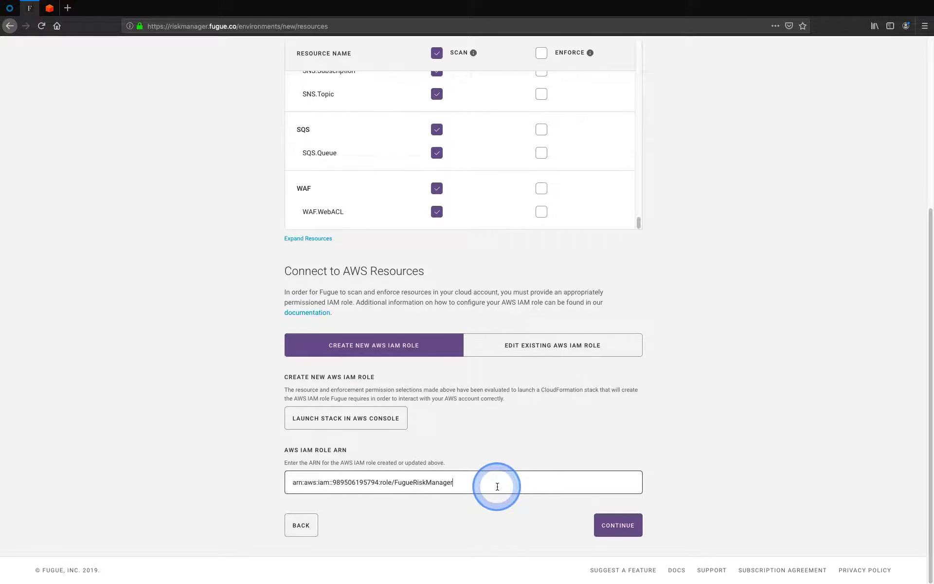
click(624, 528)
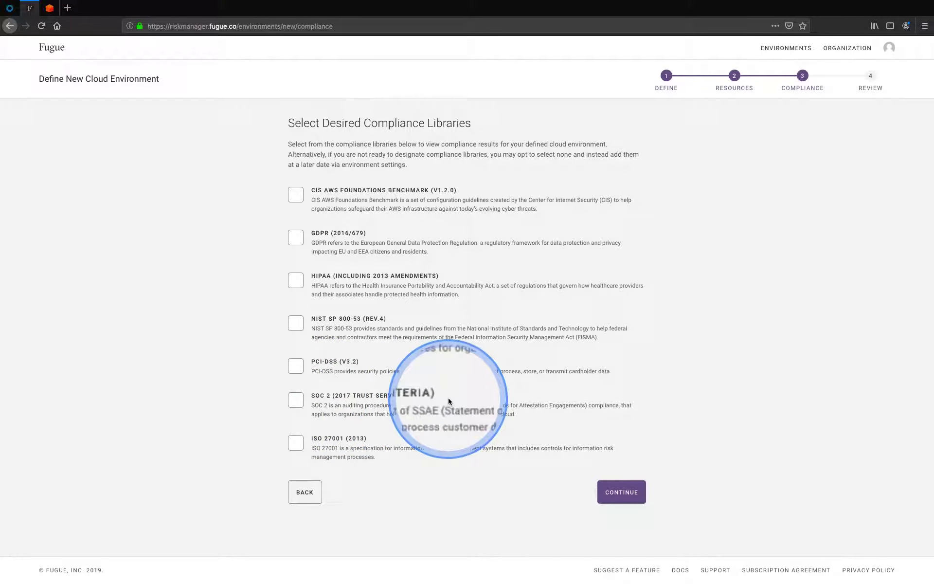
Select the SOC 2 (2017 Trust Services Criteria) compliance library and continue to review.
click(295, 400)
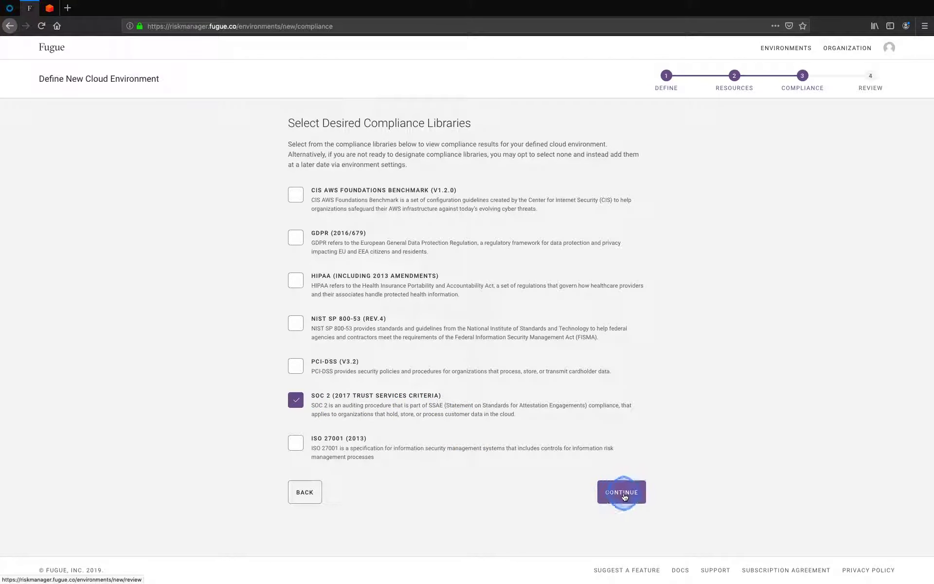
click(621, 492)
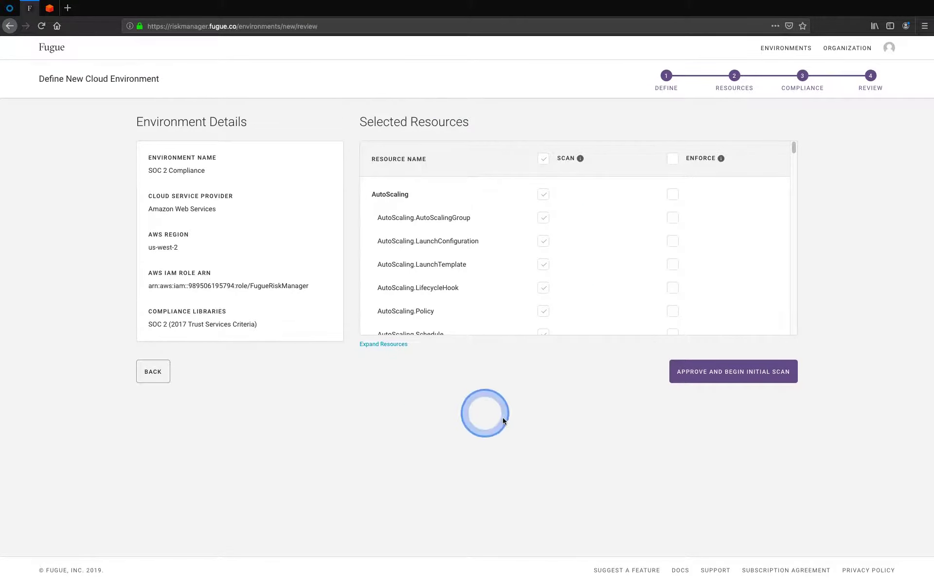
Approve the environment, start its initial scan, and wait for the Visualizer map to load.
click(697, 371)
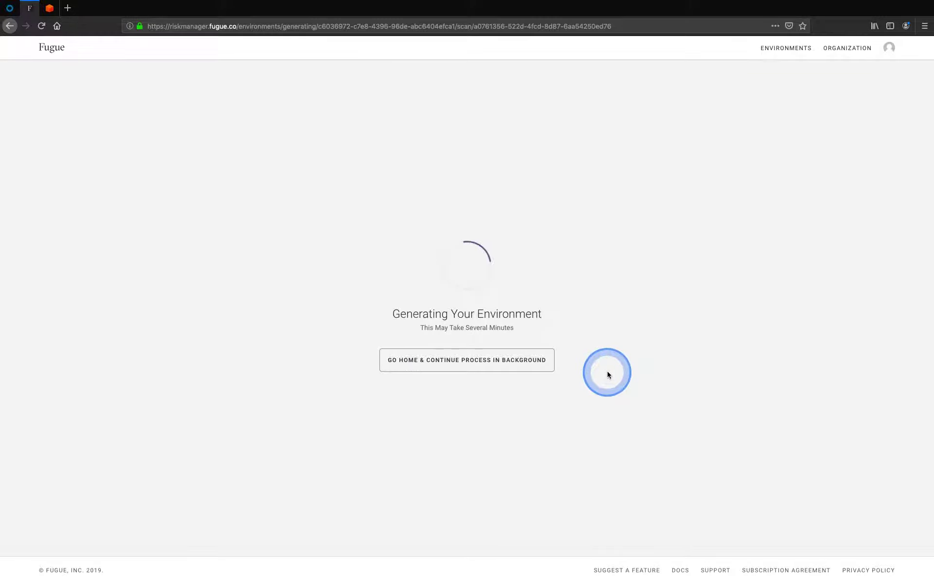
click(546, 362)
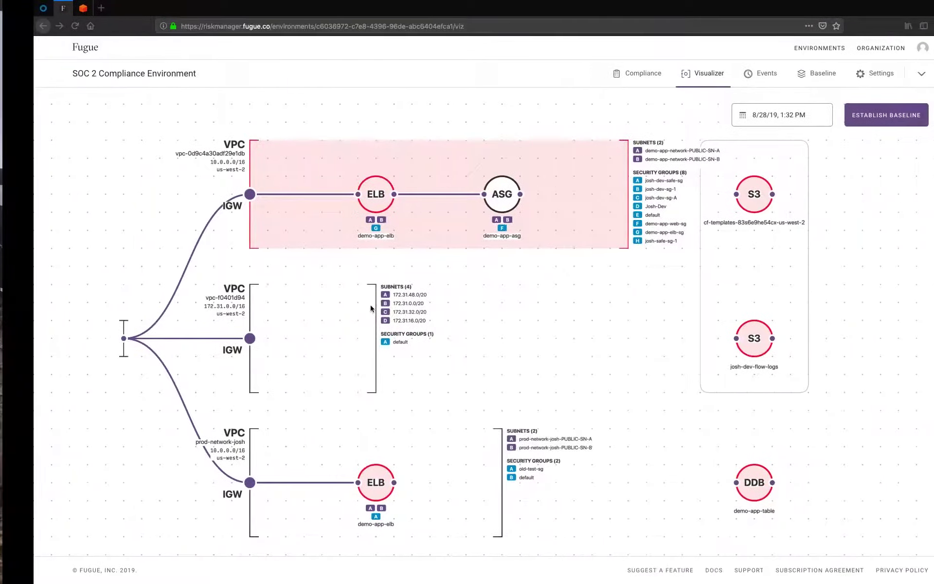
click(372, 306)
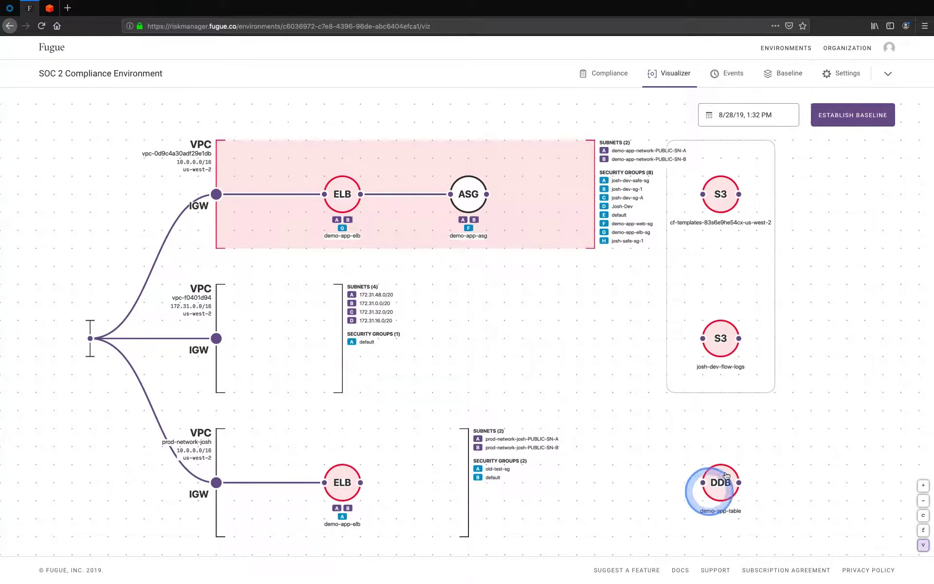
click(339, 197)
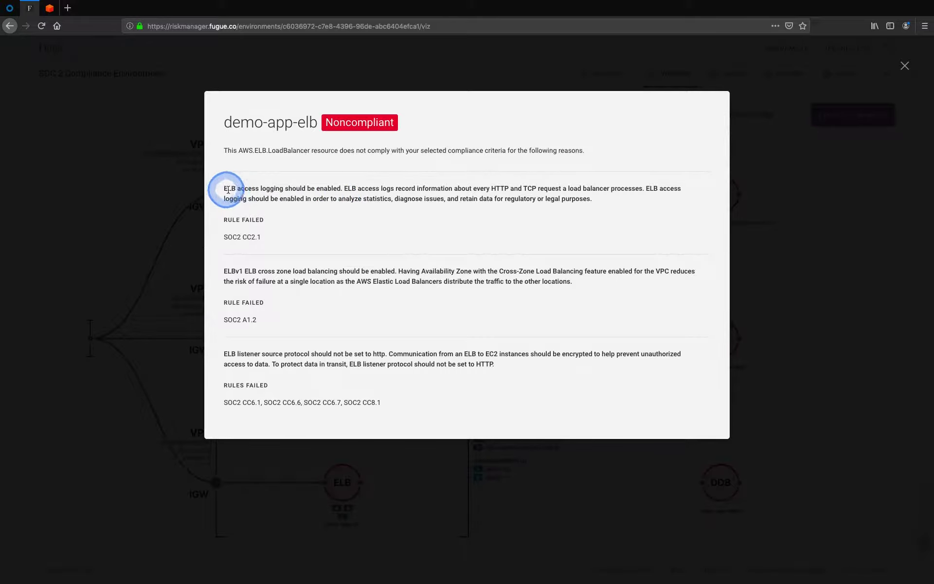
drag(226, 190, 357, 186)
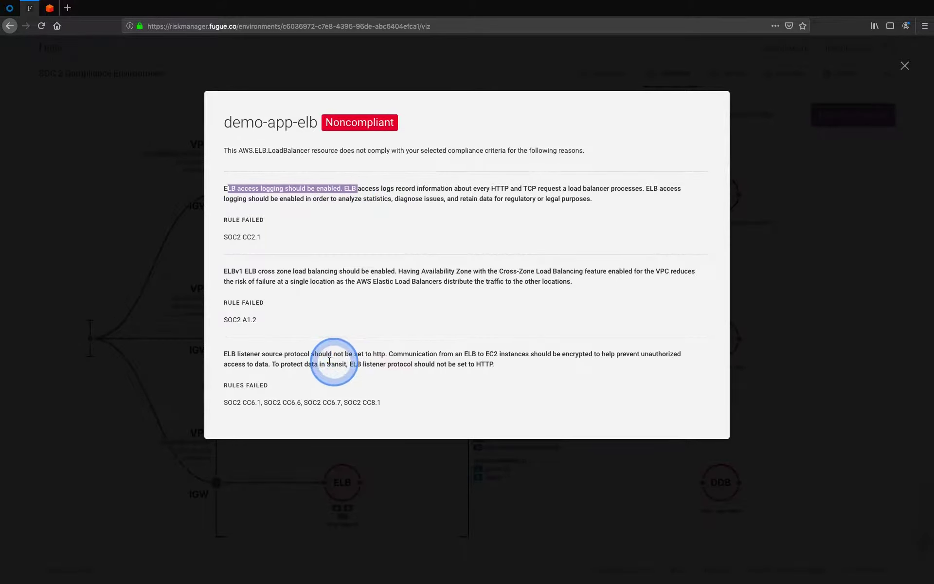
drag(281, 363, 376, 366)
click(391, 358)
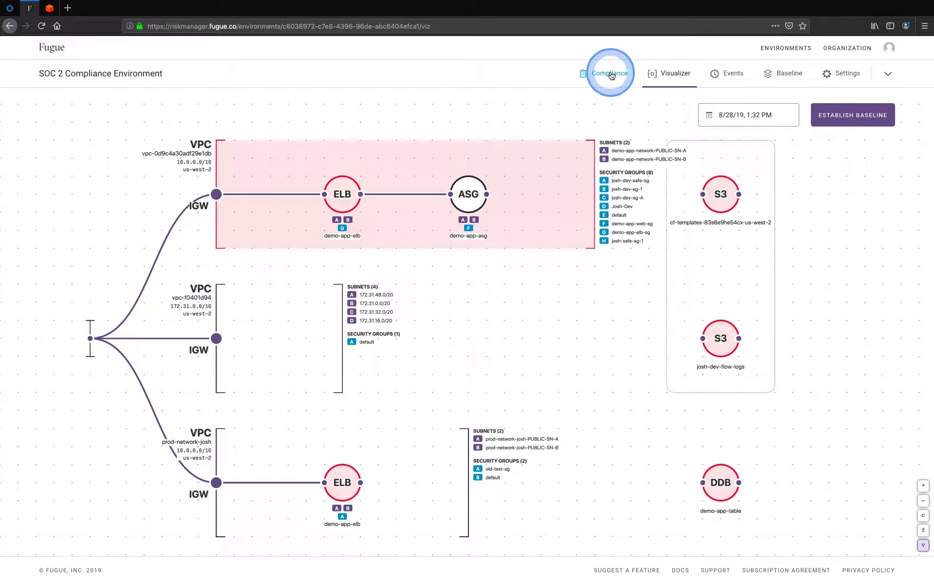
click(605, 73)
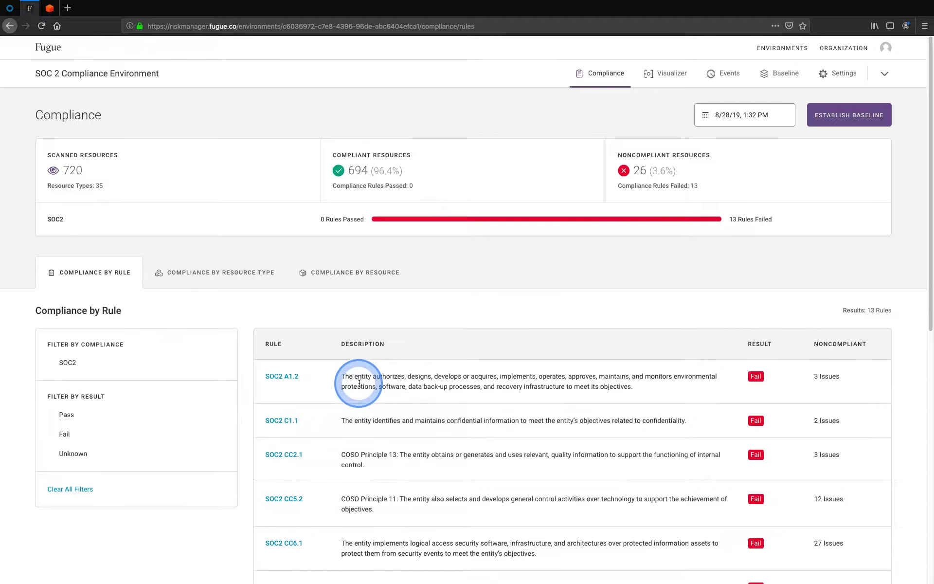
scroll(358, 382, down, 5)
scroll(359, 382, down, 4)
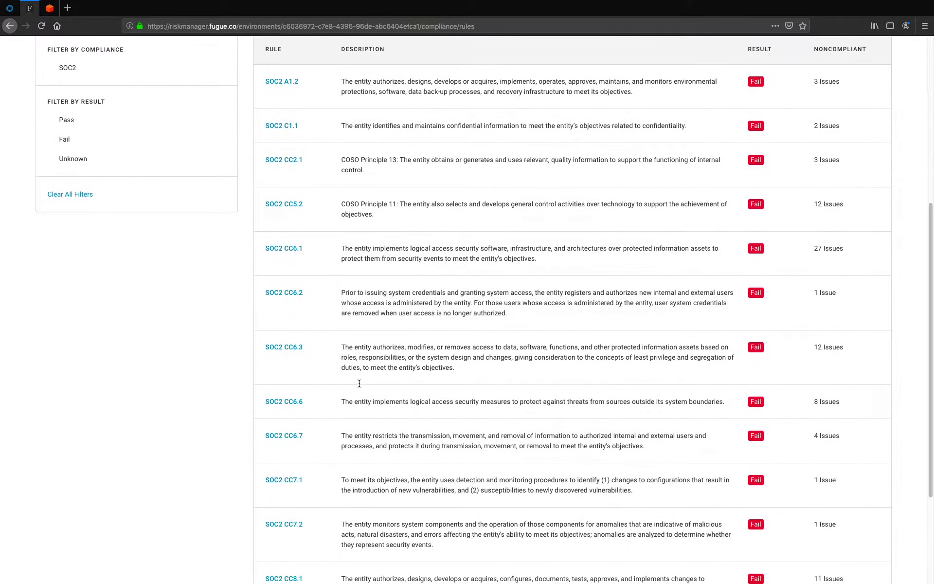
click(284, 205)
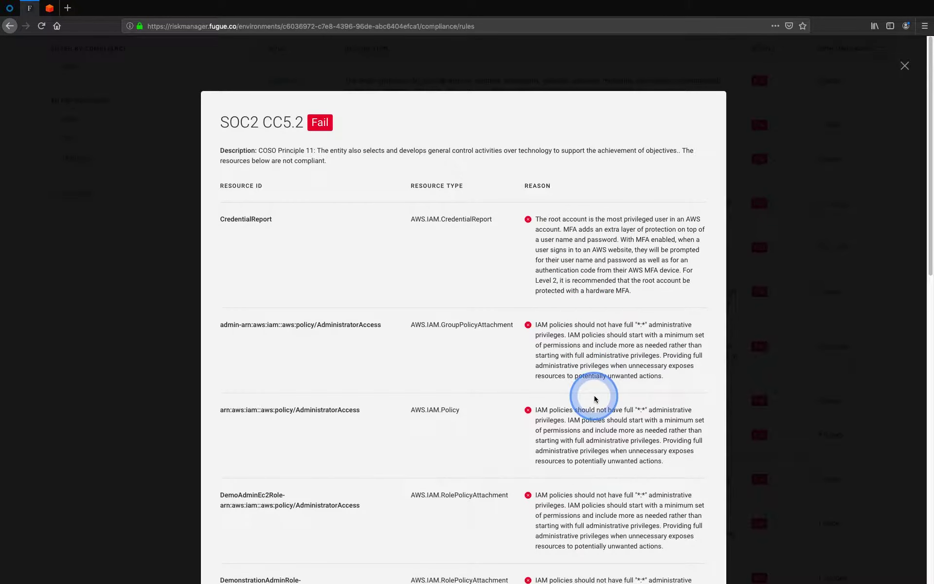
scroll(594, 396, down, 3)
scroll(594, 396, down, 7)
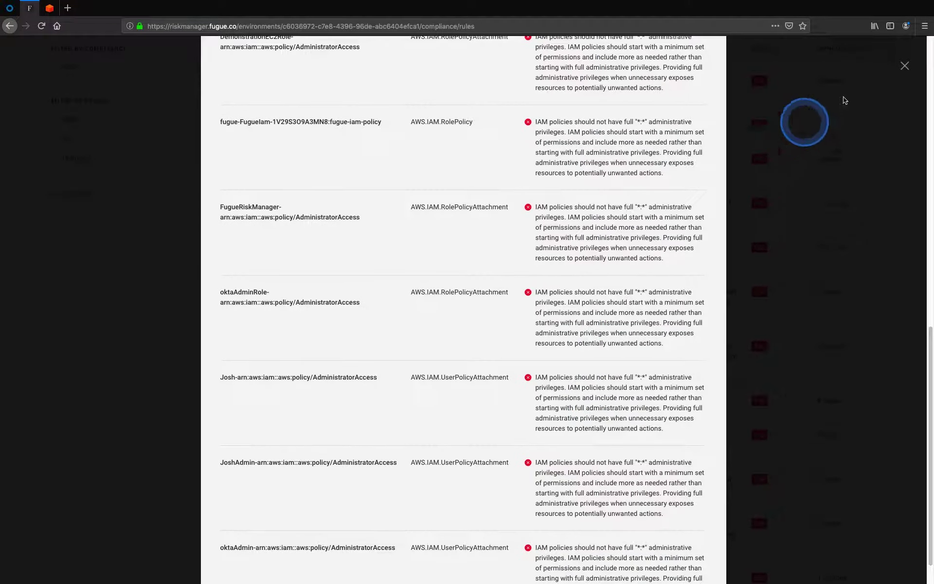
click(904, 65)
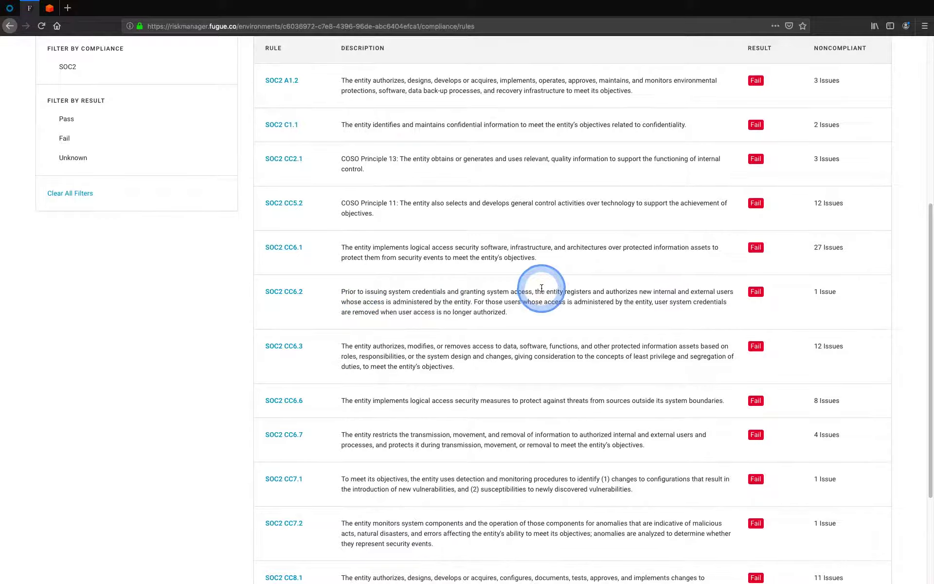
click(278, 250)
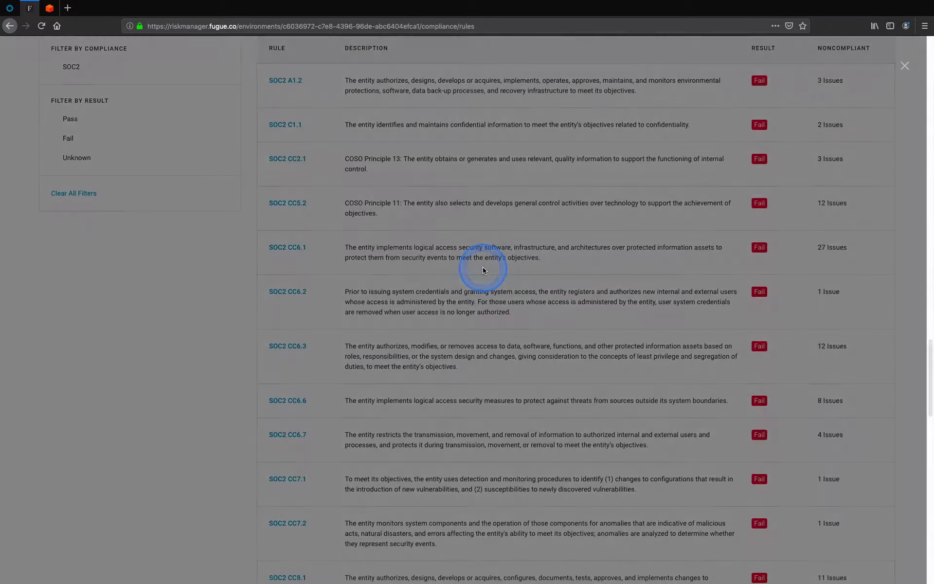
scroll(457, 377, up, 2)
scroll(457, 377, down, 1)
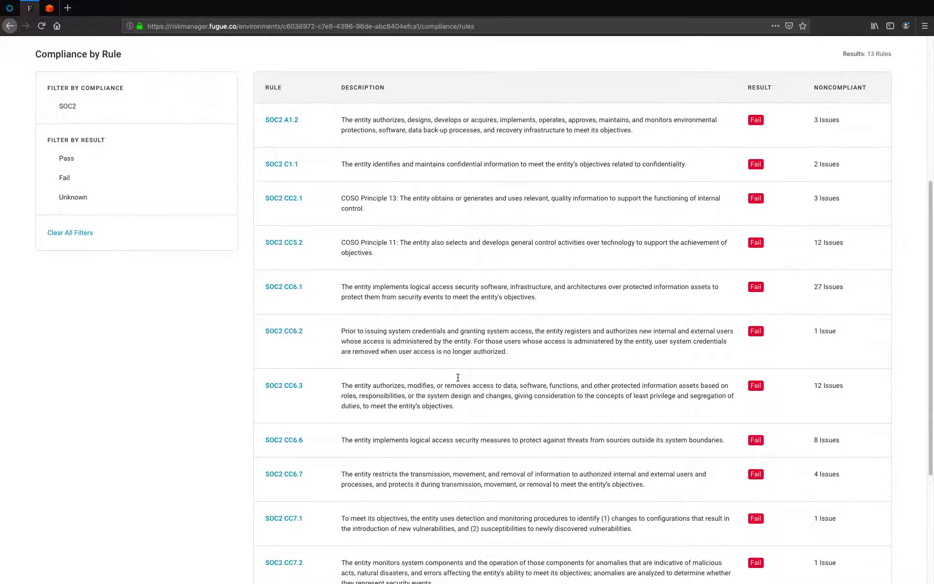
scroll(458, 377, up, 2)
scroll(458, 377, up, 4)
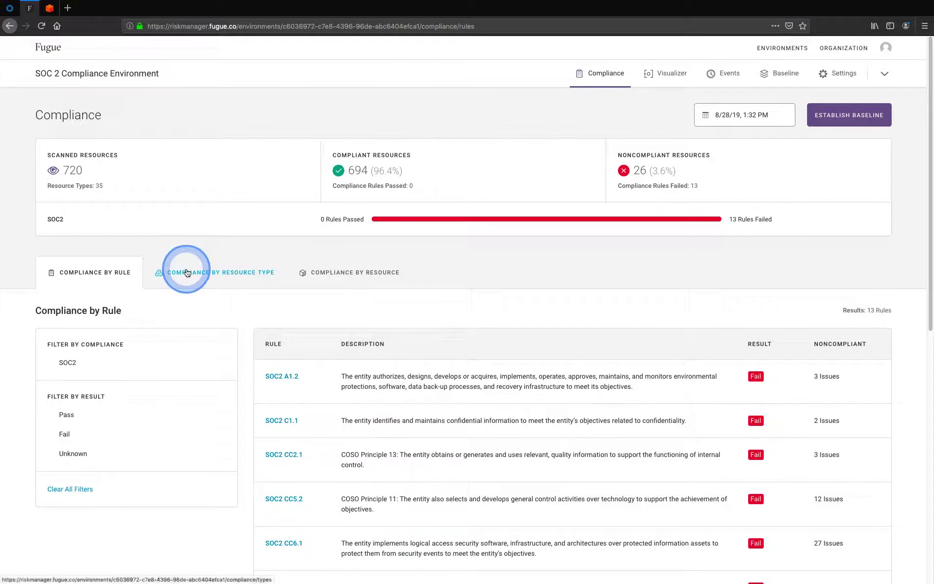
scroll(516, 355, down, 3)
scroll(516, 355, down, 1)
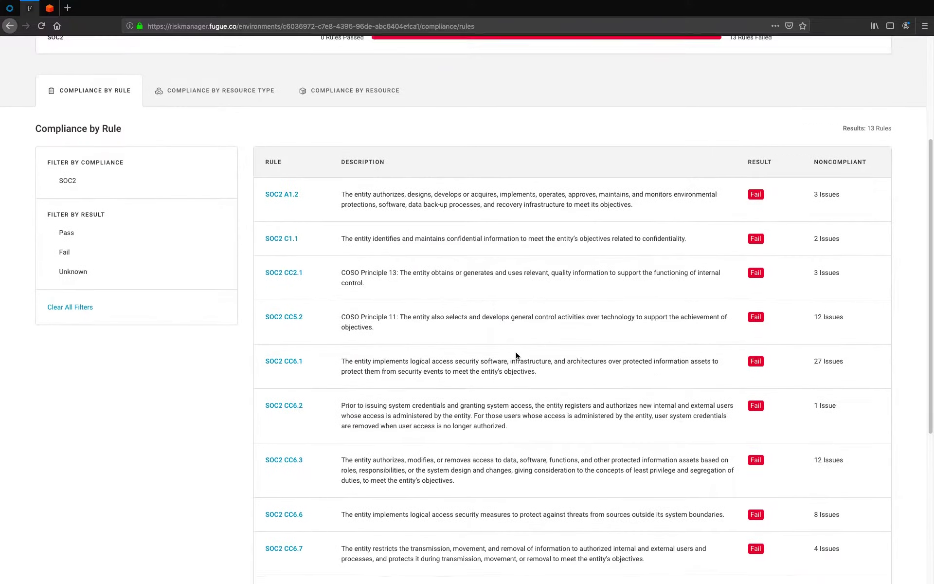
scroll(516, 355, down, 3)
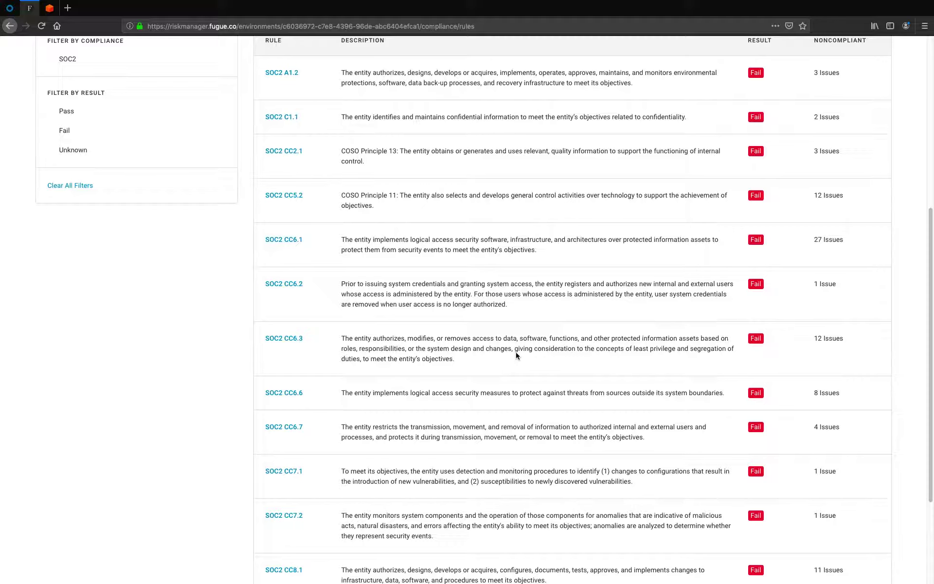
scroll(516, 355, up, 4)
scroll(516, 355, up, 3)
click(666, 73)
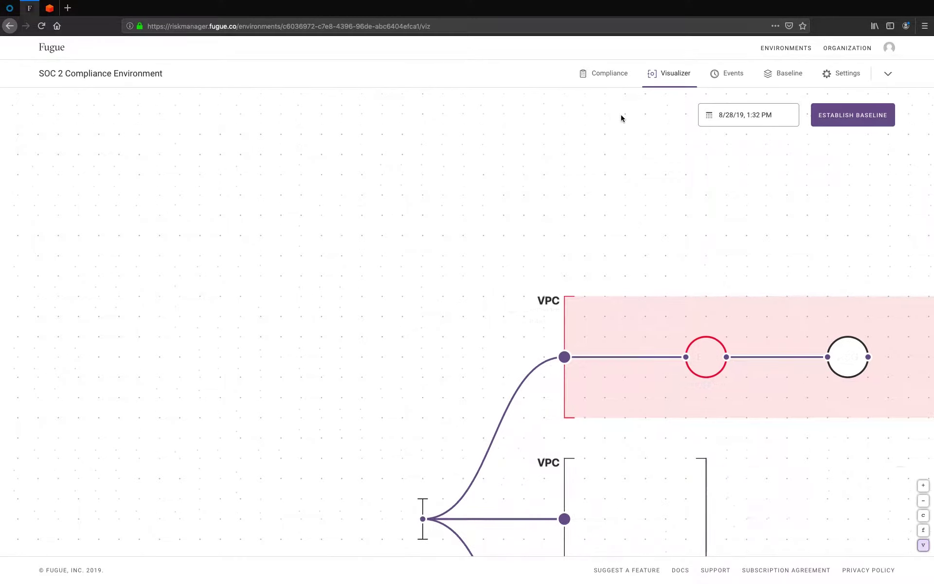
click(624, 397)
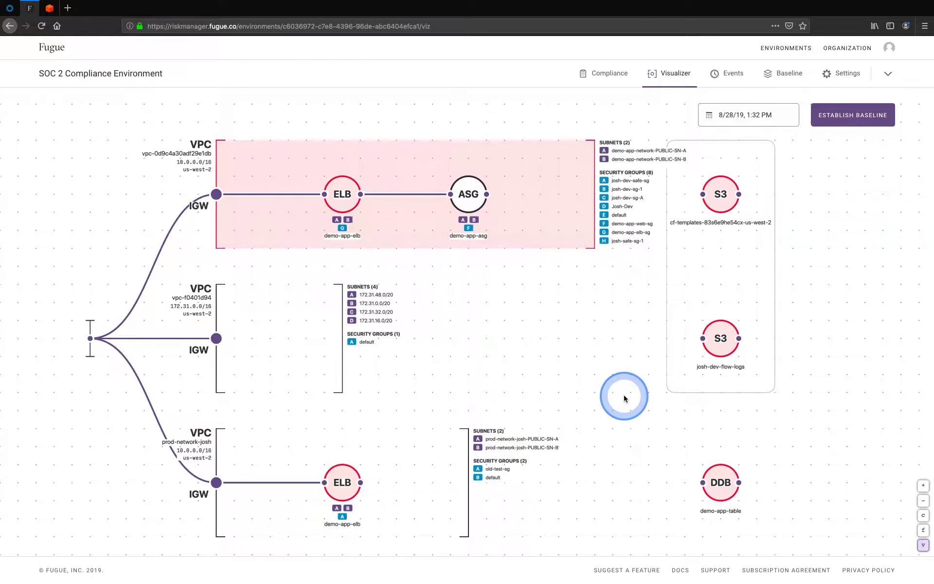